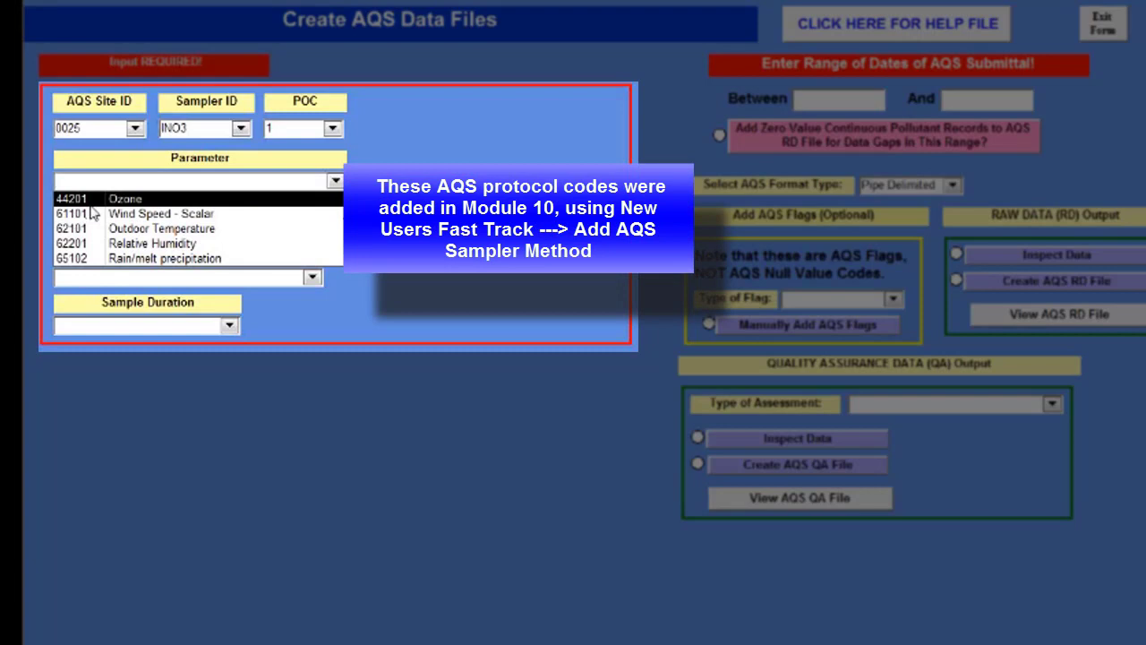
- Set the parameter to 44201 (Ozone), method to 087, reported units to 008 (Parts per billion) and sample duration to 1 HOUR
{"action": "left_click", "coordinate": [90, 204]}
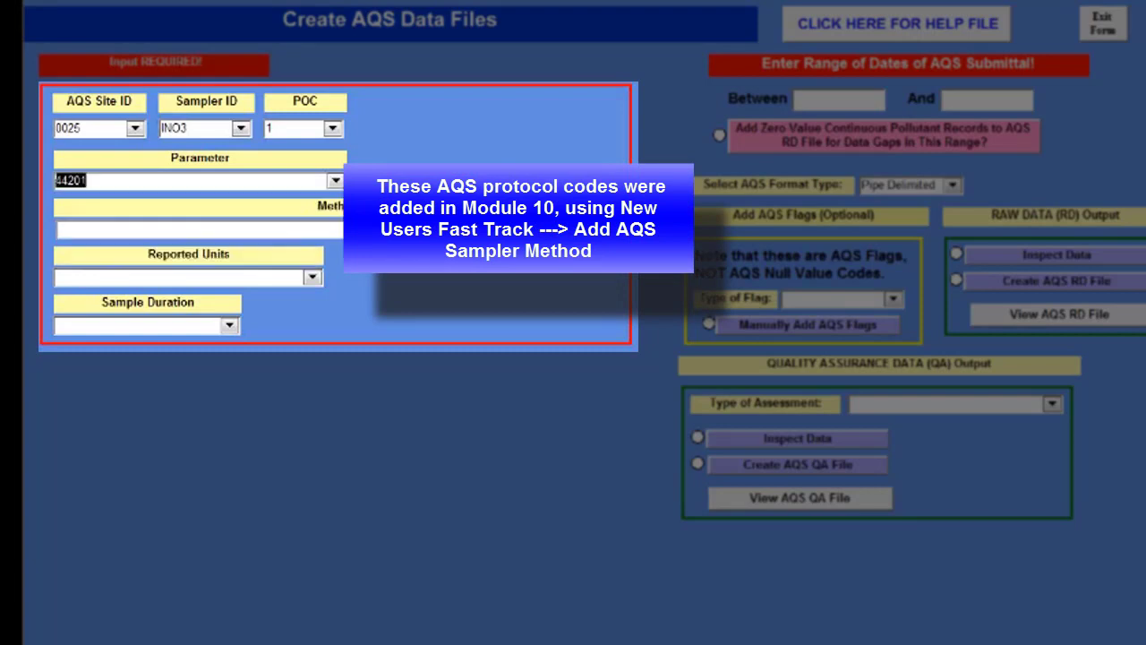
{"action": "left_click", "coordinate": [611, 231]}
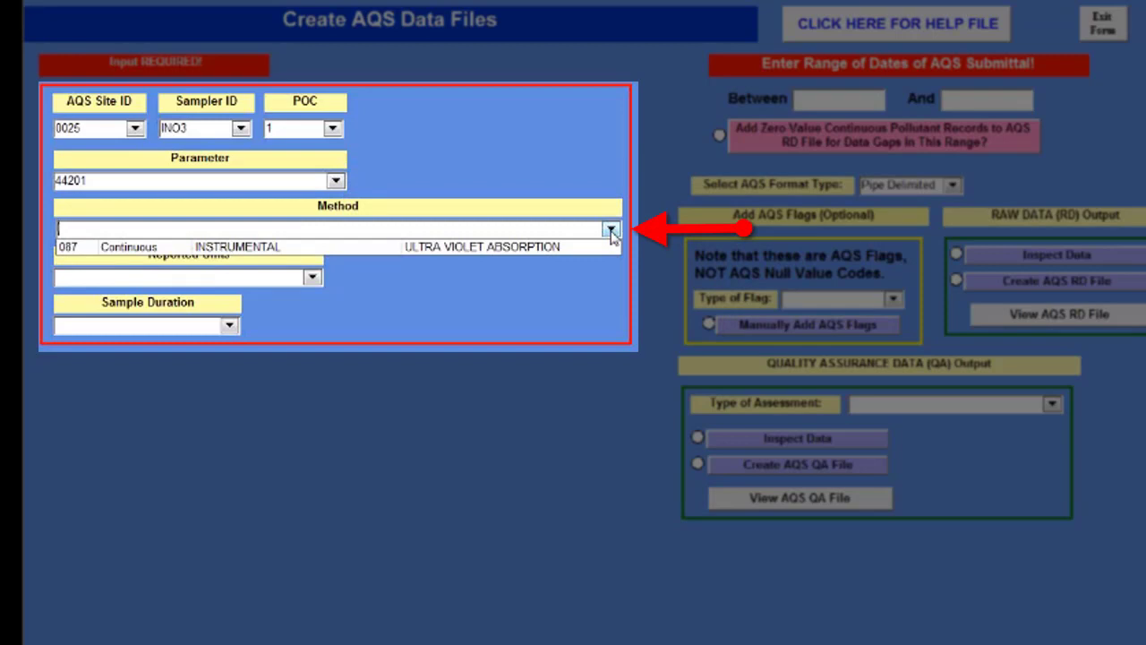
{"action": "left_click", "coordinate": [571, 256]}
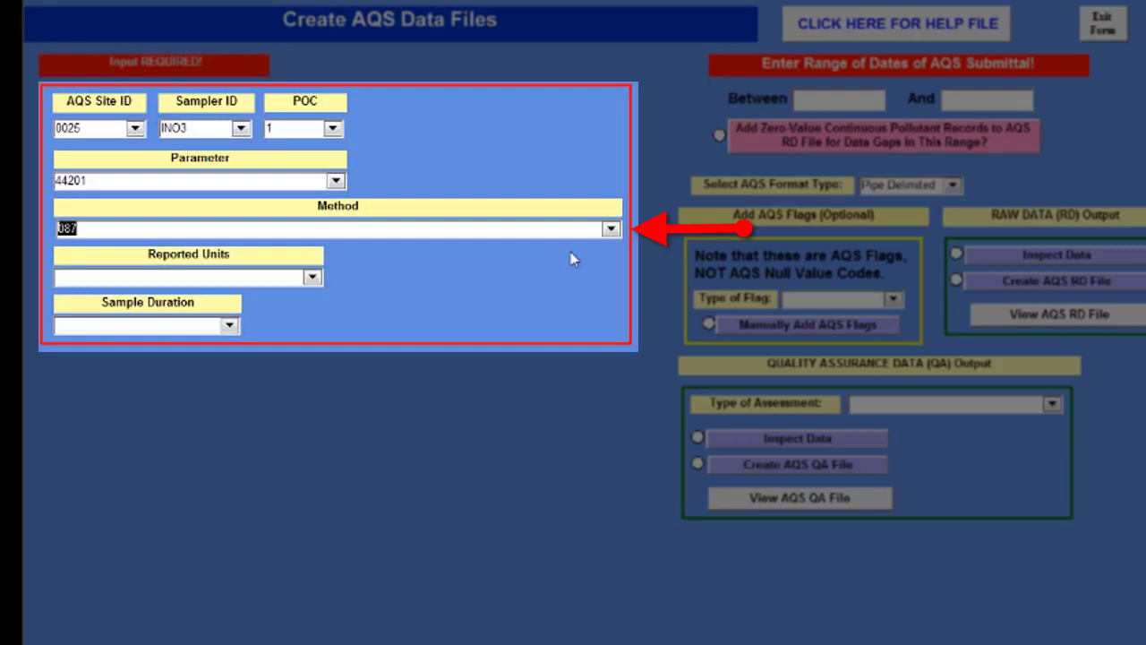
{"action": "left_click", "coordinate": [312, 276]}
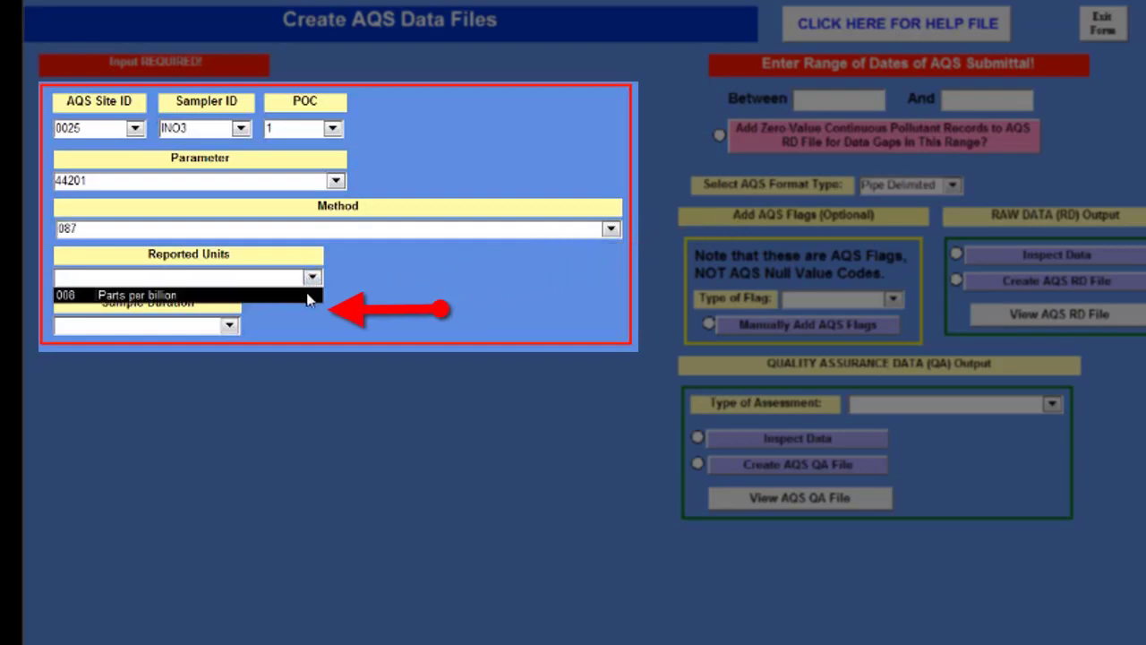
{"action": "left_click", "coordinate": [307, 294]}
{"action": "left_click", "coordinate": [230, 326]}
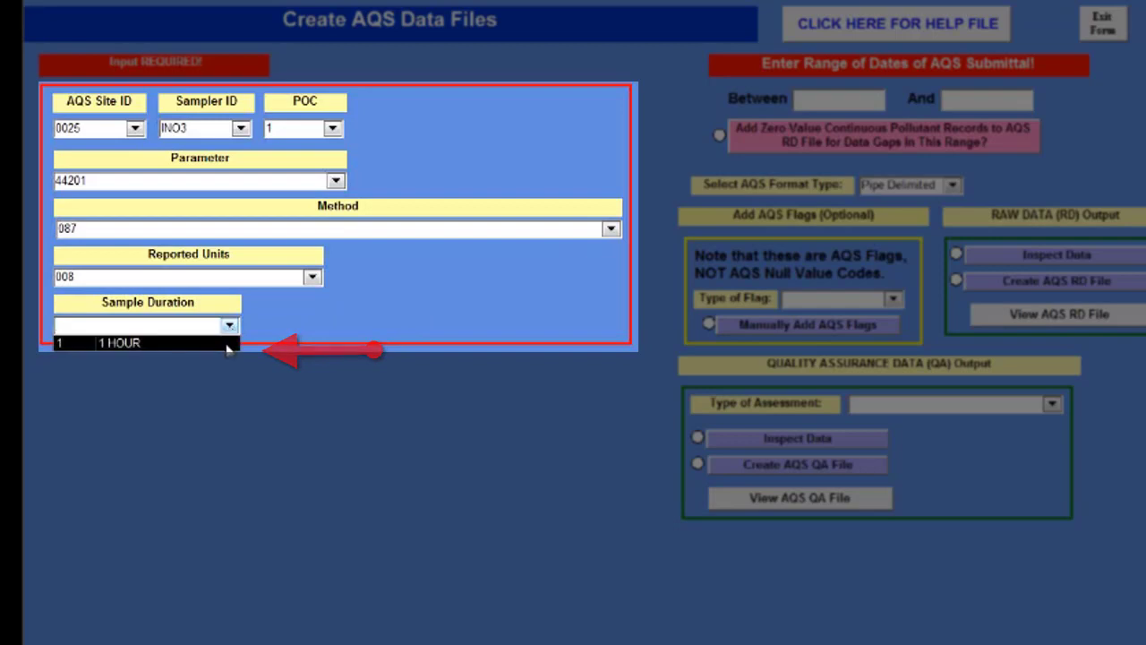
{"action": "left_click", "coordinate": [227, 343]}
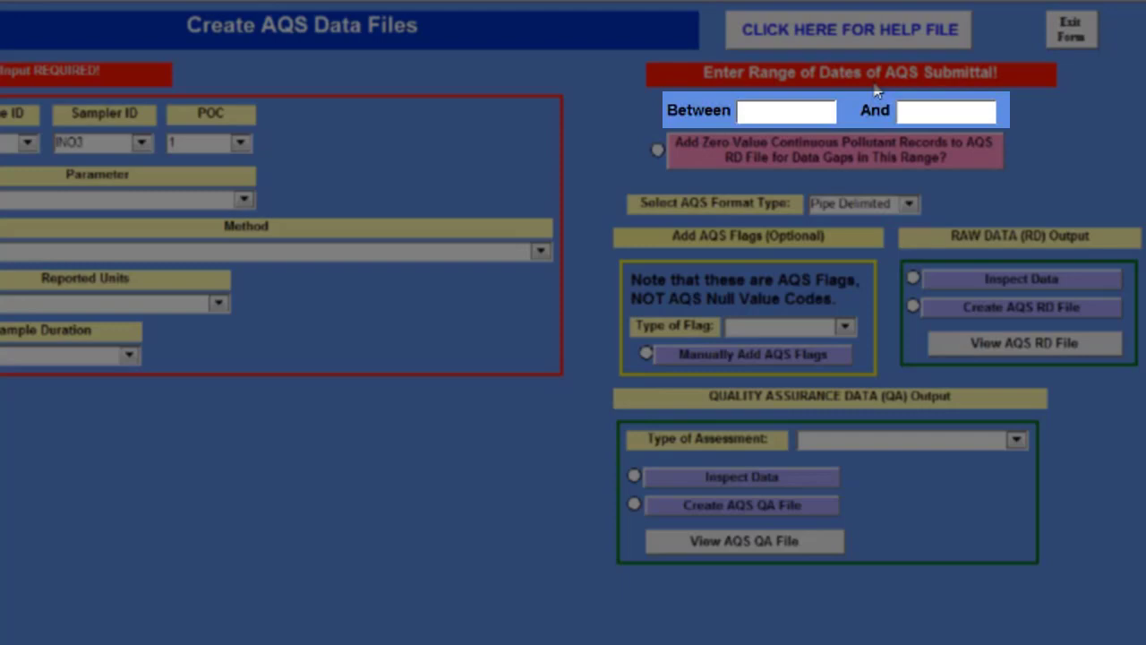
- Set the submittal date range to 8/8/2013 through 8/22/2013 and check it for data gaps, declining to add zero-value records
{"action": "left_click", "coordinate": [765, 117]}
{"action": "type", "text": "8/8/2013"}
{"action": "key", "text": "Tab"}
{"action": "type", "text": "8/22/2013"}
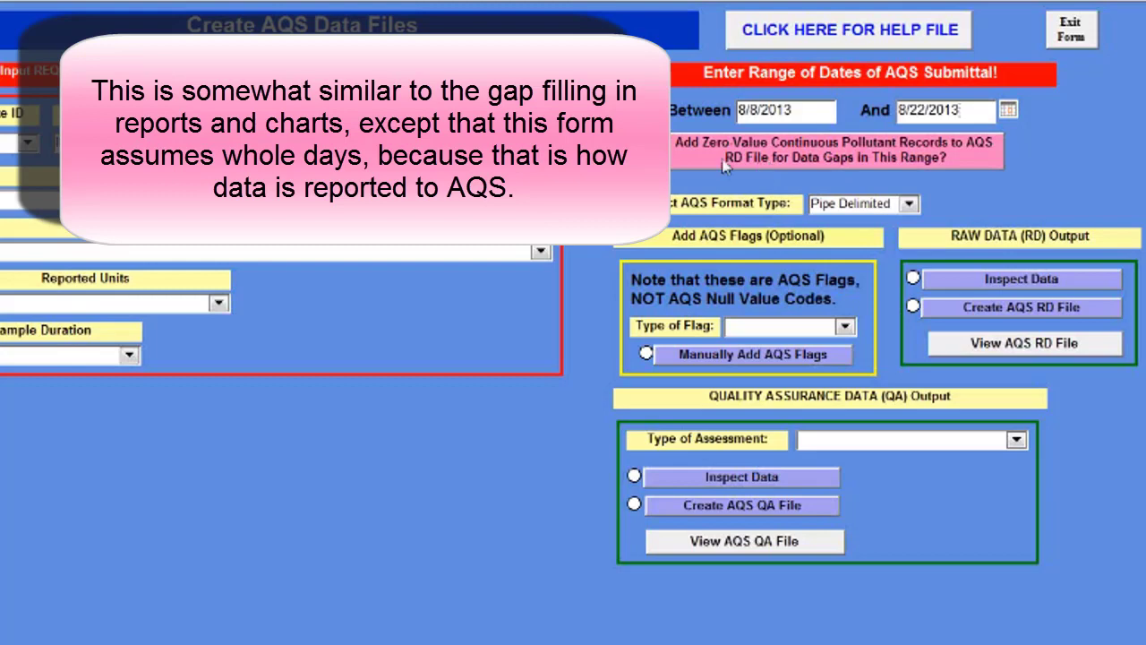
{"action": "left_click", "coordinate": [744, 154]}
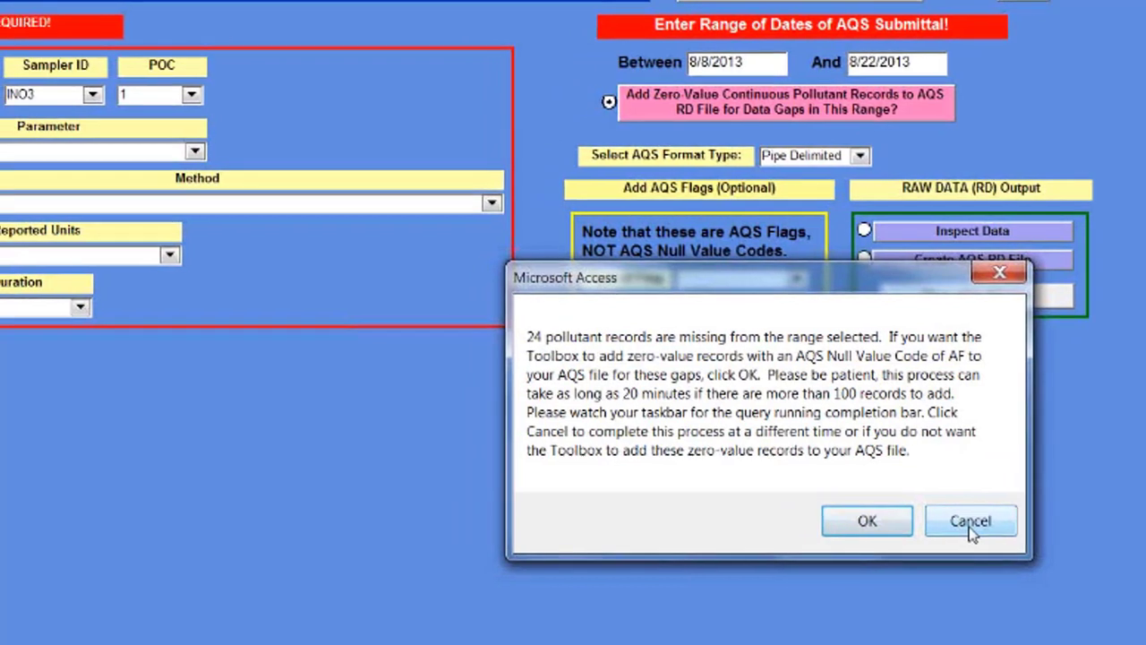
{"action": "left_click", "coordinate": [991, 523]}
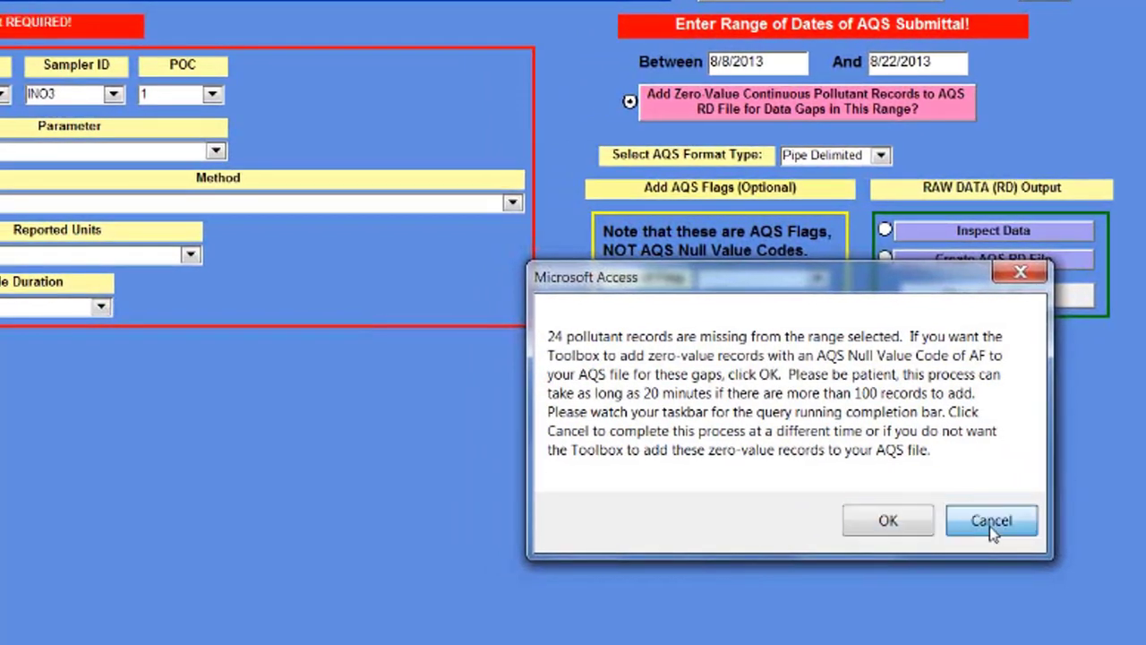
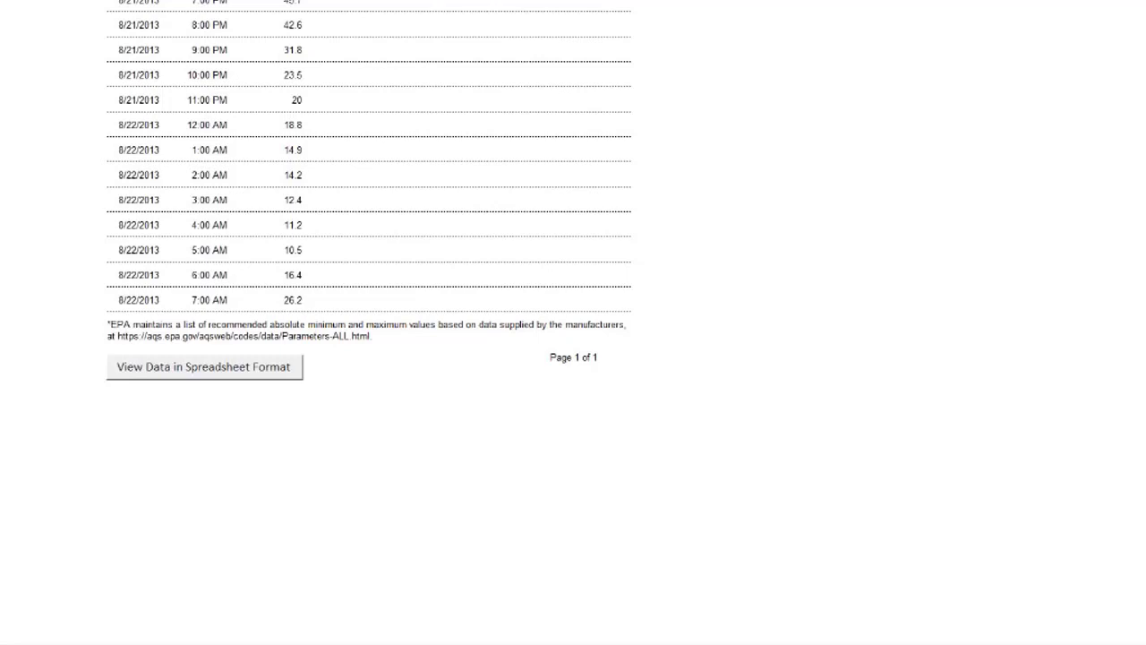
- Review the hourly O3 concentrations report from its end back to the warning counts in its header, and close the report
{"action": "key", "text": "Page_Up"}
{"action": "key", "text": "Page_Up"}
{"action": "key", "text": "Page_Up"}
{"action": "key", "text": "Page_Up"}
{"action": "key", "text": "Page_Up"}
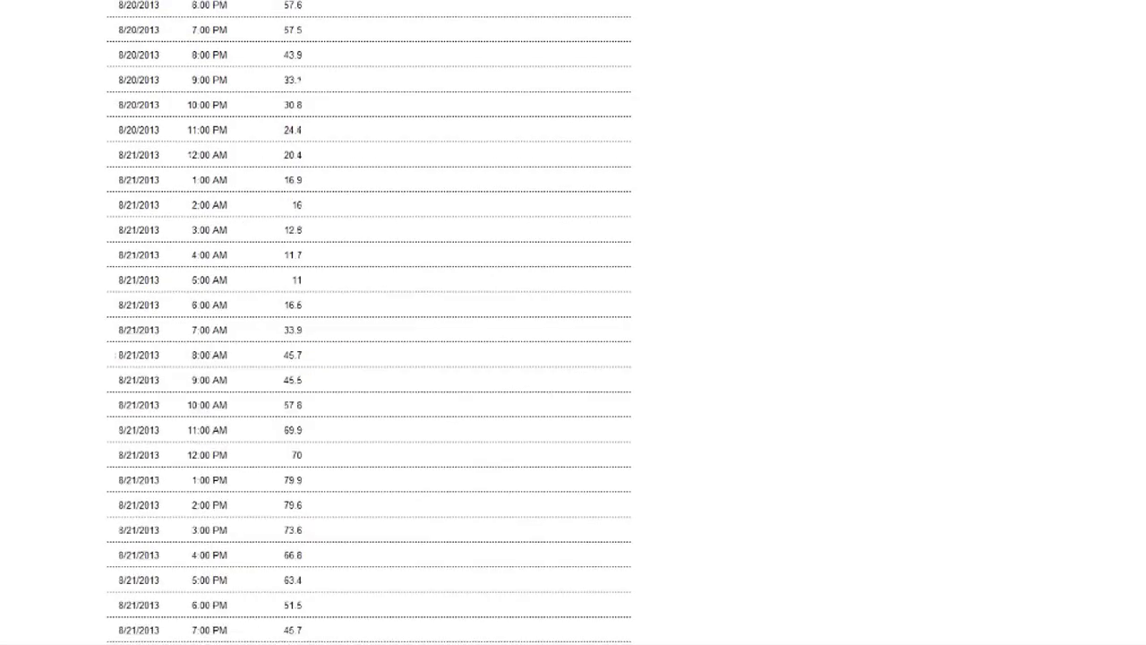
{"action": "key", "text": "Page_Up"}
{"action": "key", "text": "Page_Up"}
{"action": "key", "text": "Page_Up"}
{"action": "key", "text": "Page_Up"}
{"action": "key", "text": "Page_Up"}
{"action": "key", "text": "Page_Up"}
{"action": "key", "text": "Page_Up"}
{"action": "key", "text": "Page_Up"}
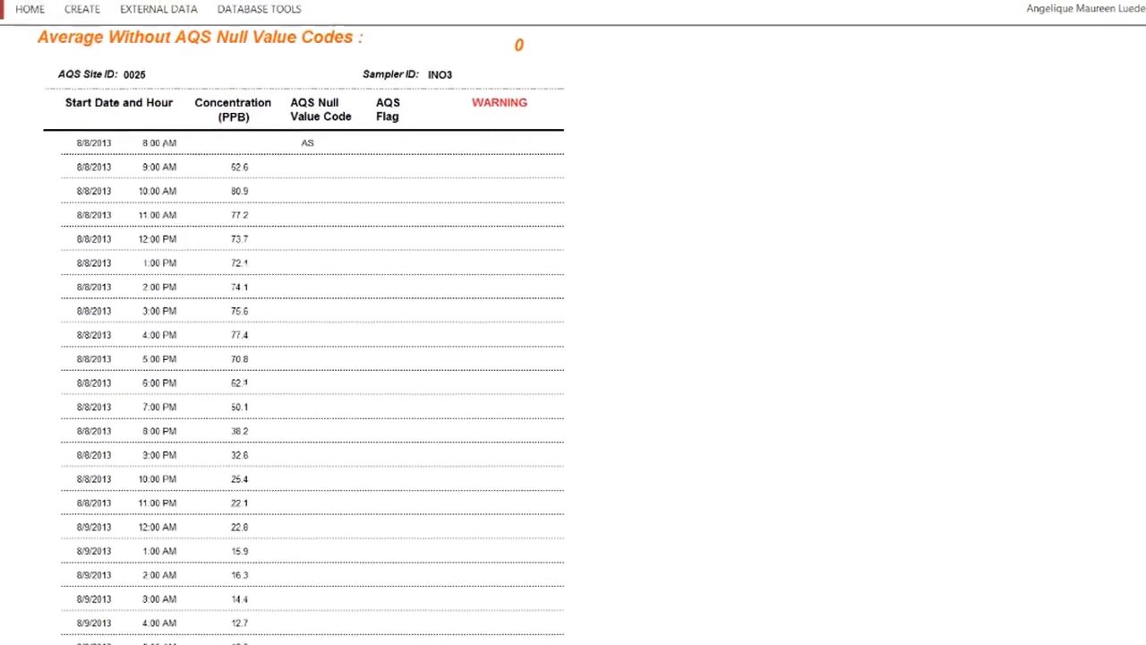
{"action": "scroll", "coordinate": [573, 358], "scroll_direction": "up", "scroll_amount": 1}
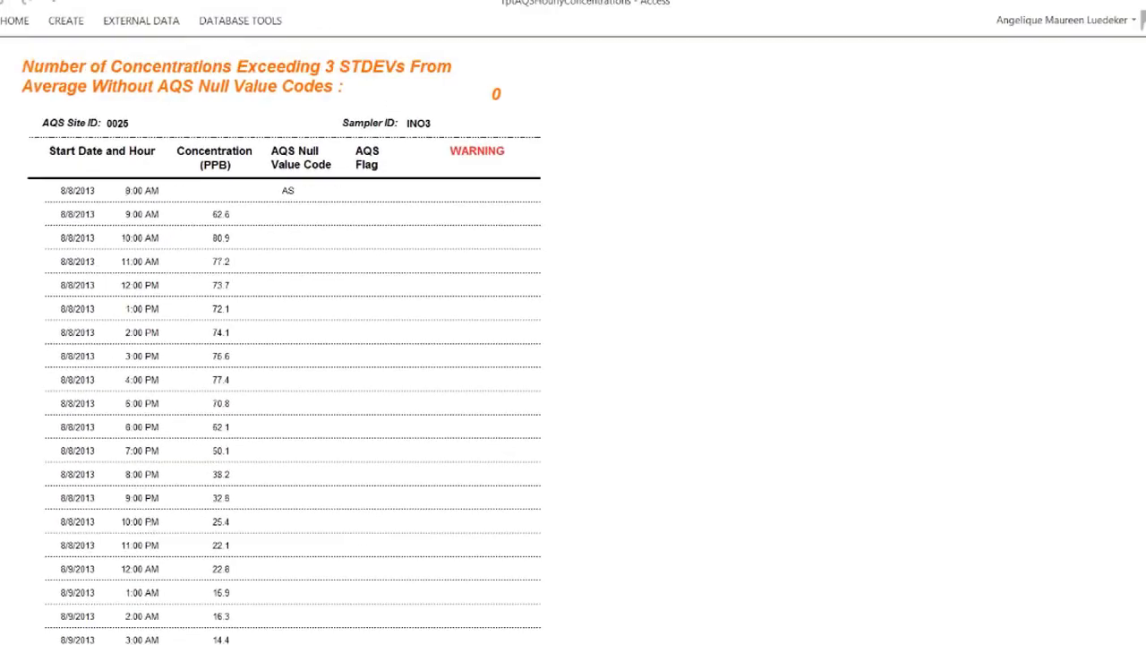
{"action": "scroll", "coordinate": [573, 358], "scroll_direction": "up", "scroll_amount": 4}
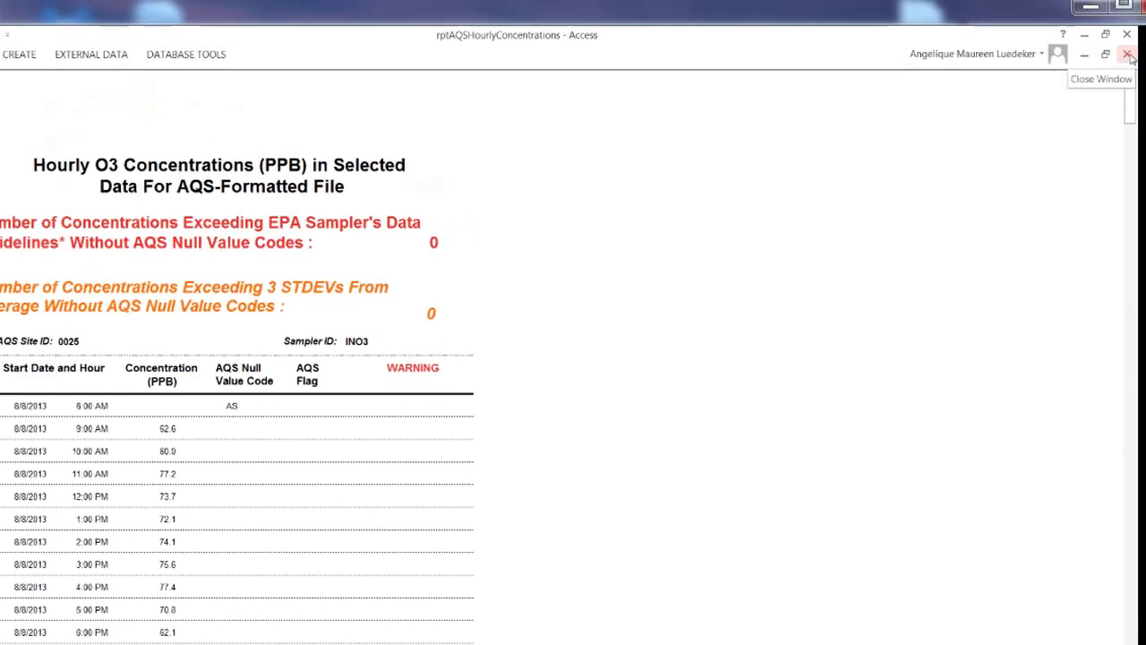
{"action": "left_click", "coordinate": [1130, 56]}
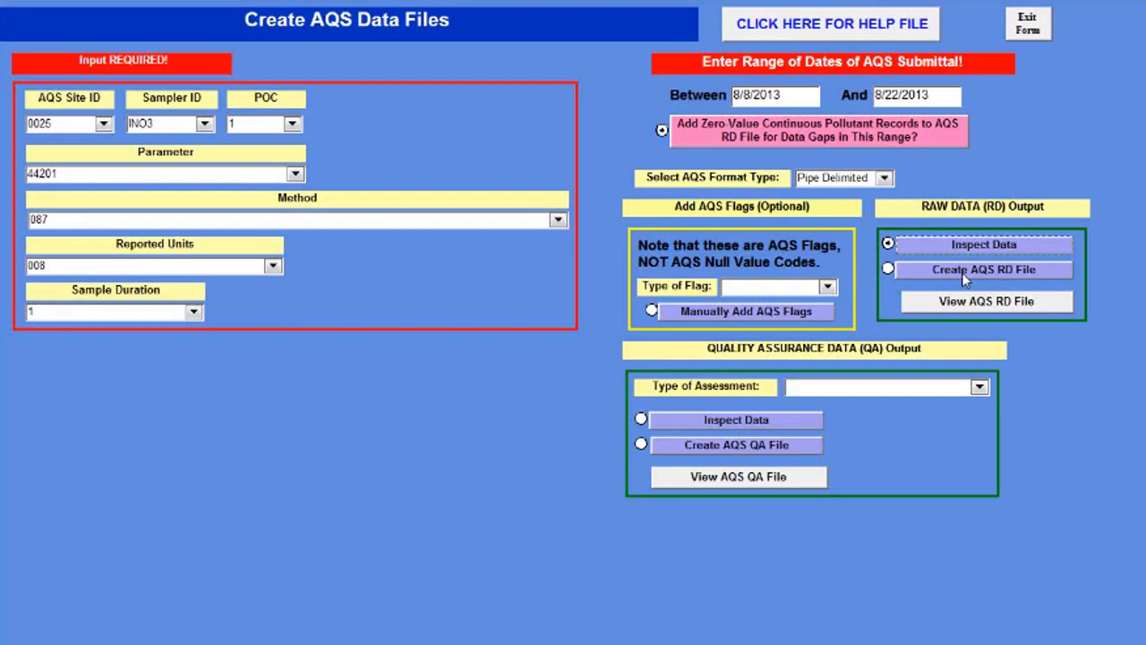
- Create the AQS RD file and save it as AQSRD_Site0025_44201_080813_082213.TXT in the desktop's AQSImports folder
{"action": "left_click", "coordinate": [962, 272]}
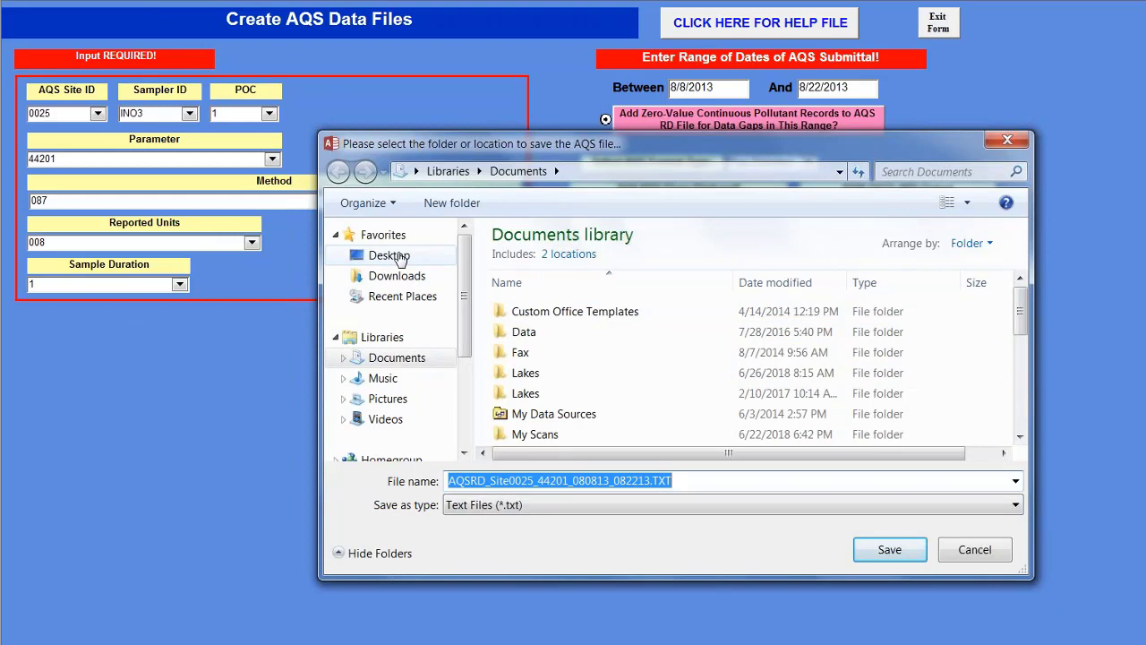
{"action": "left_click", "coordinate": [394, 257]}
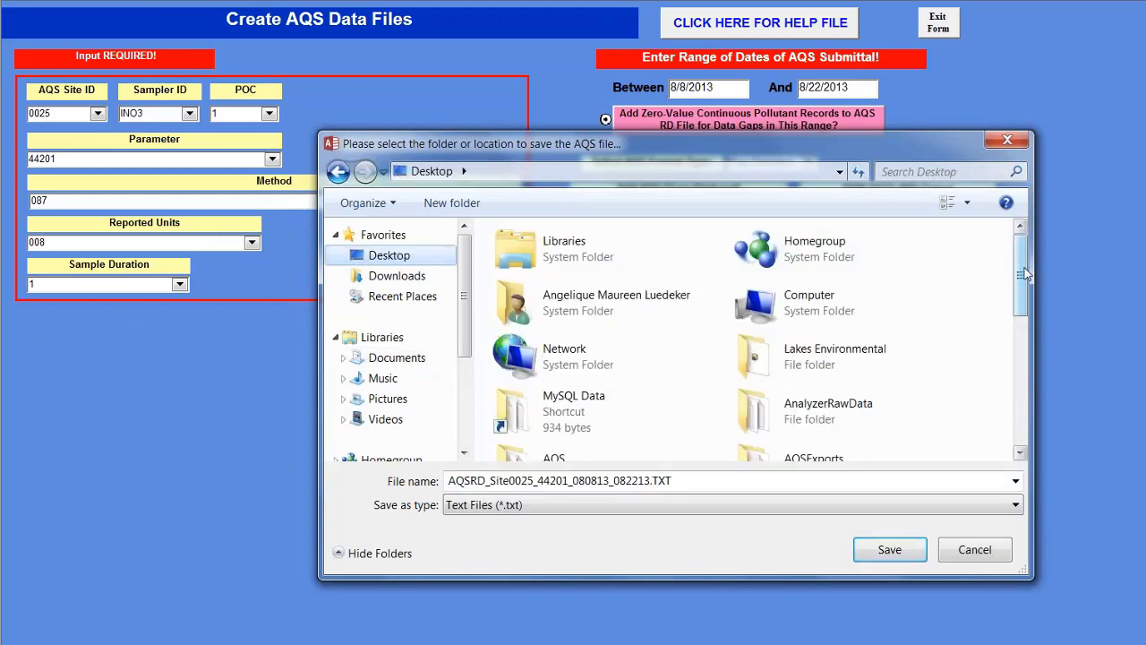
{"action": "left_click_drag", "start_coordinate": [1025, 274], "coordinate": [1025, 317]}
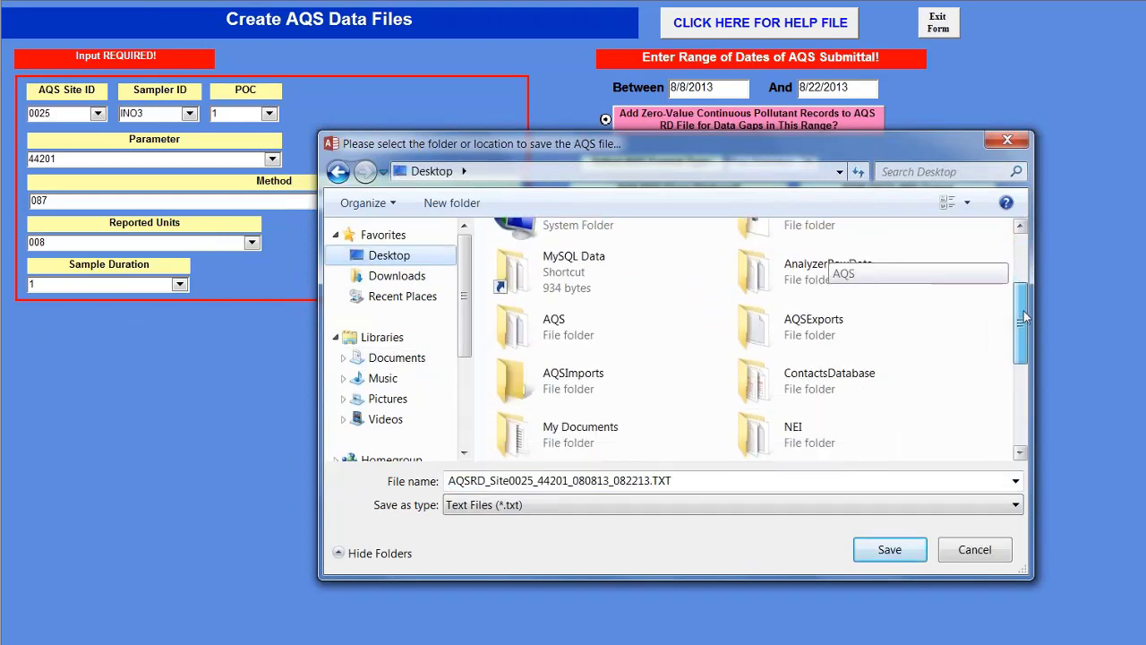
{"action": "left_click", "coordinate": [577, 380]}
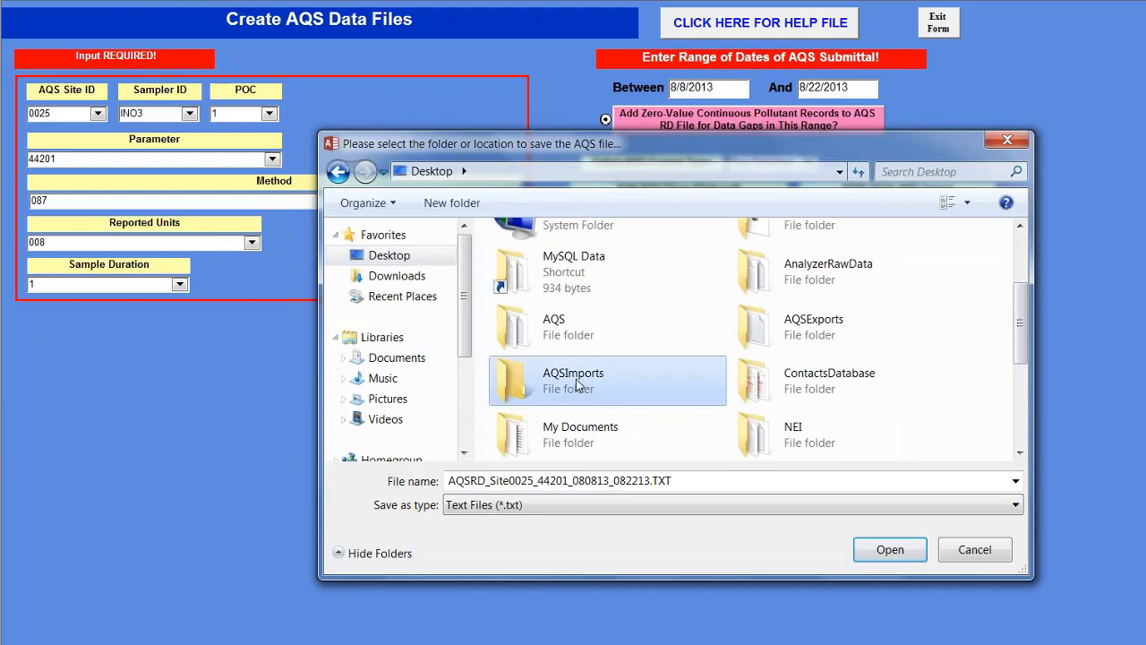
{"action": "double_click", "coordinate": [576, 379]}
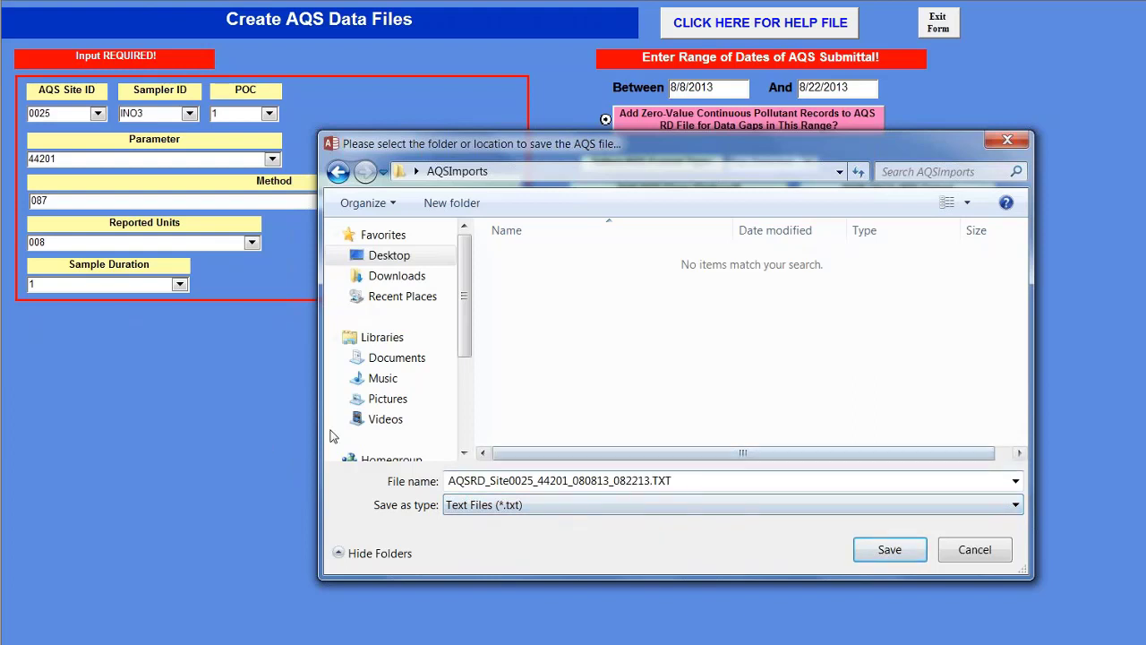
{"action": "left_click", "coordinate": [912, 557]}
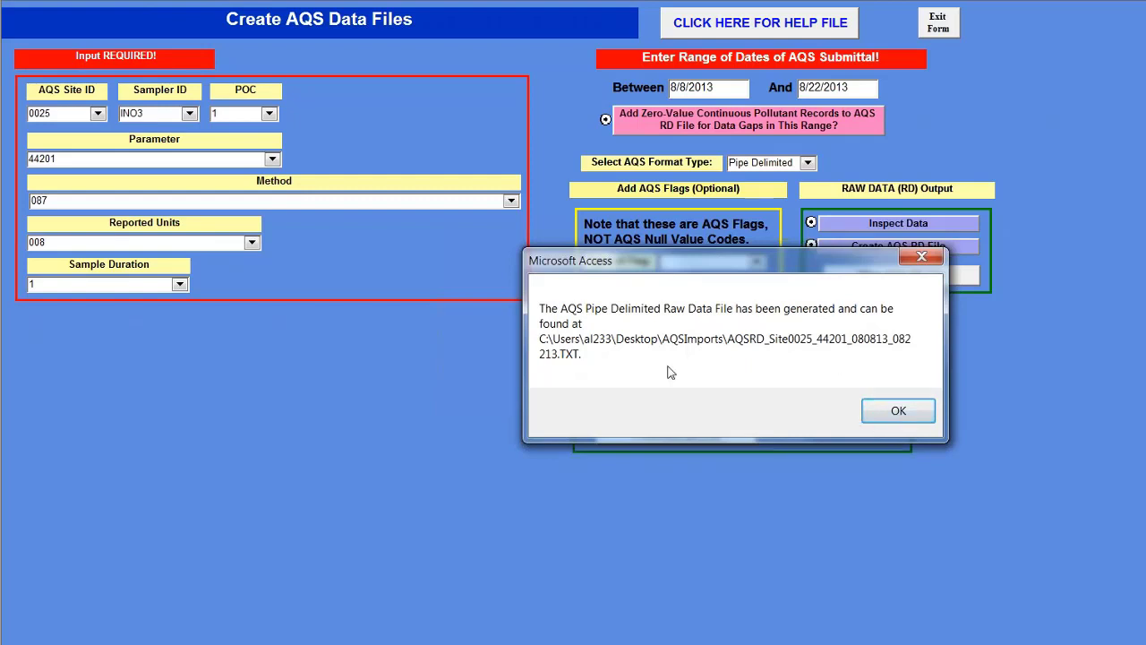
{"action": "left_click", "coordinate": [894, 411]}
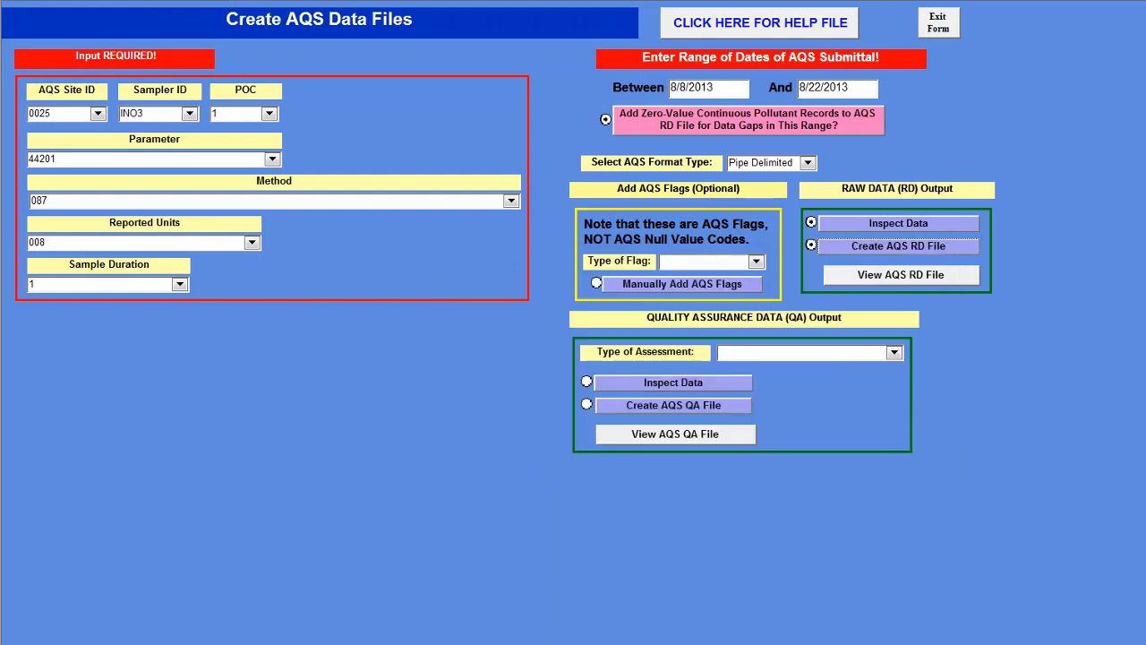
- View the generated AQS RD text file, examine its pipe-delimited records, and close it
{"action": "left_click", "coordinate": [904, 282]}
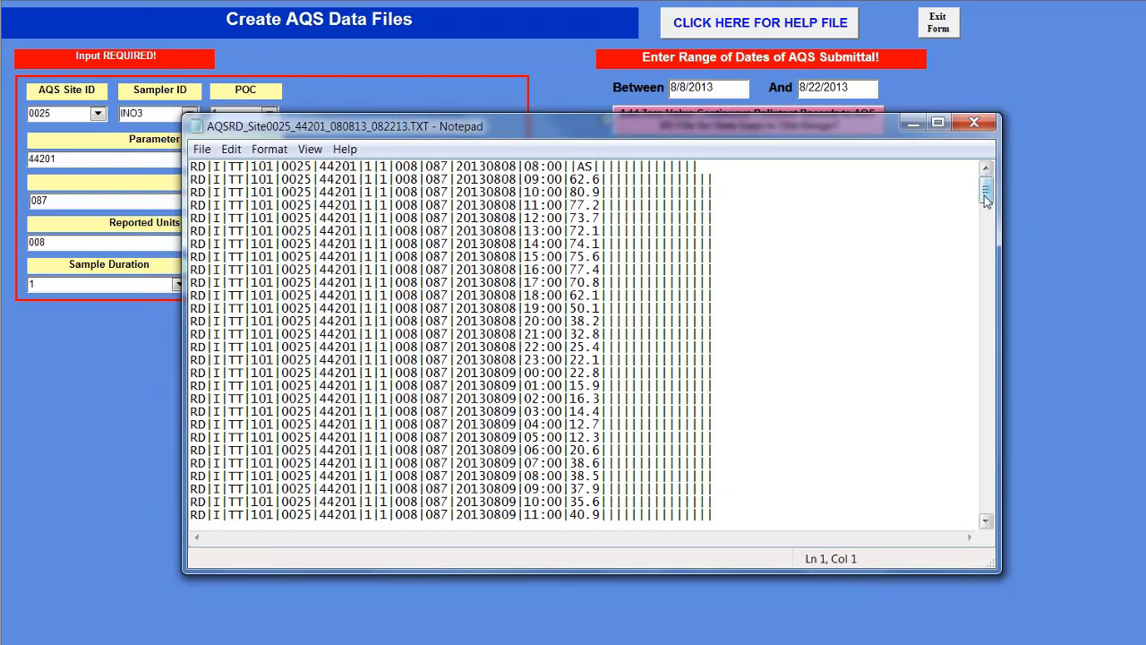
{"action": "scroll", "coordinate": [988, 204], "scroll_direction": "down", "scroll_amount": 1}
{"action": "mouse_move", "coordinate": [988, 207]}
{"action": "left_mouse_down"}
{"action": "mouse_move", "coordinate": [1011, 316]}
{"action": "mouse_move", "coordinate": [982, 530]}
{"action": "mouse_move", "coordinate": [984, 193]}
{"action": "left_mouse_up"}
{"action": "left_click", "coordinate": [974, 125]}
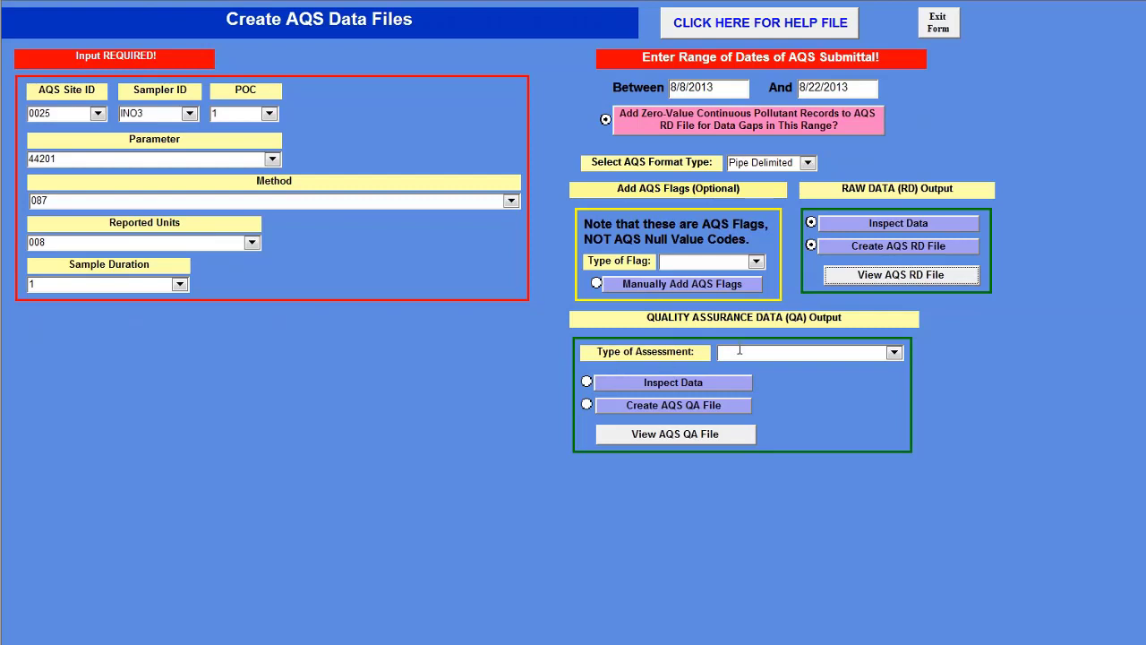
- Choose 1-Point Quality Control (QC) as the assessment type, inspect its quality assurance data, and close the query results
{"action": "left_click", "coordinate": [893, 353]}
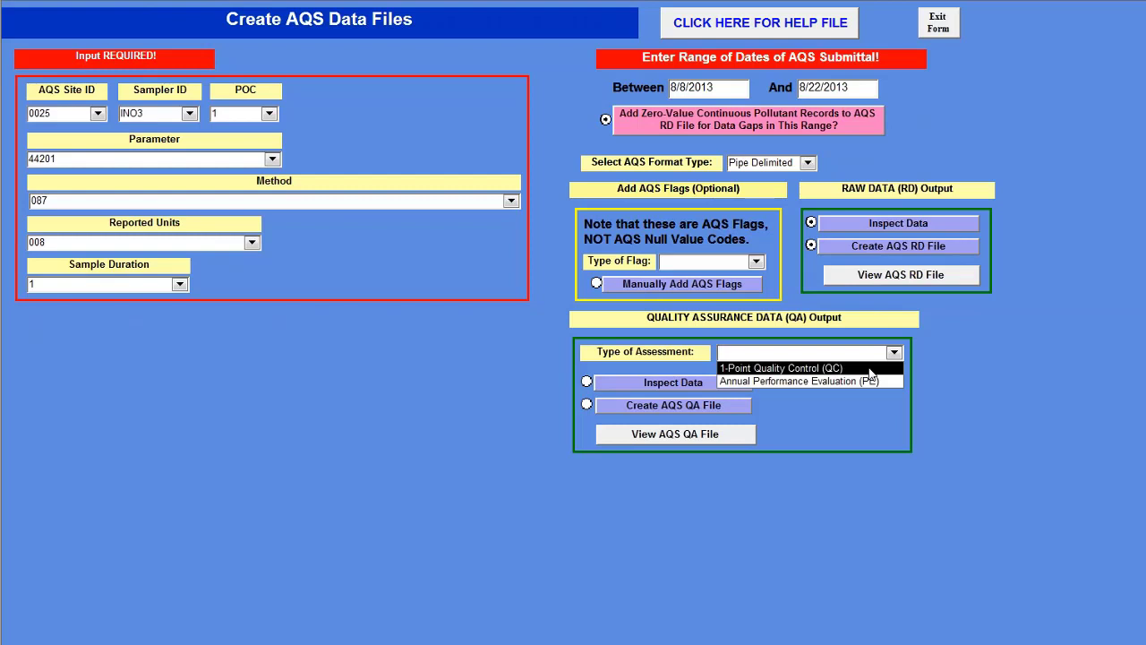
{"action": "left_click", "coordinate": [869, 368]}
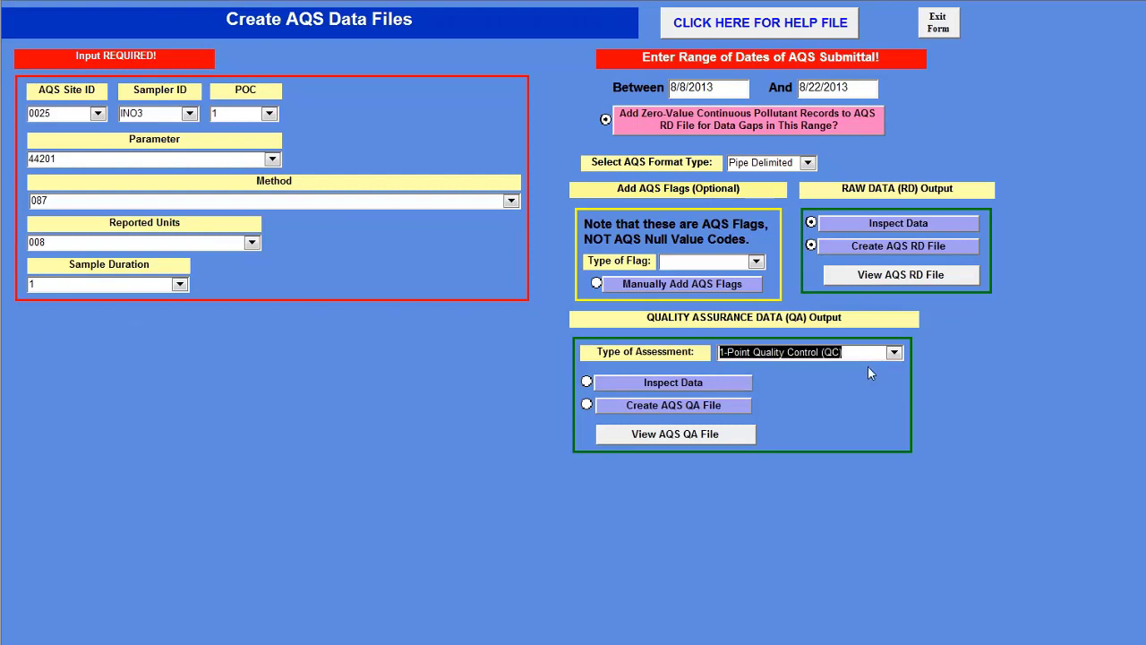
{"action": "left_click", "coordinate": [722, 386]}
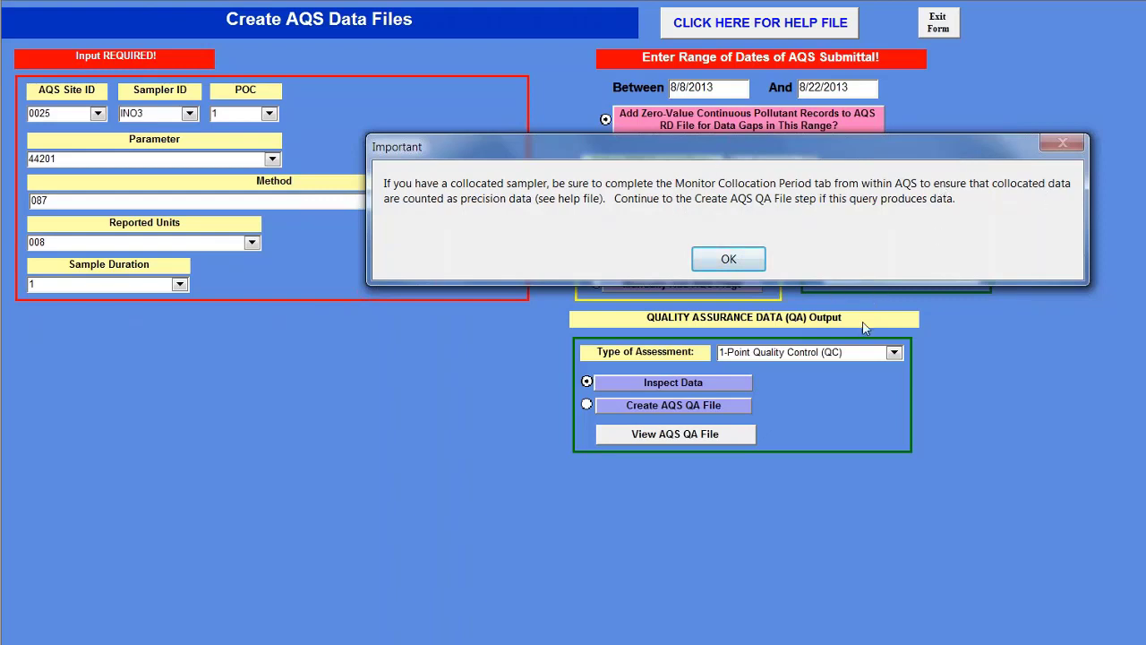
{"action": "left_click", "coordinate": [716, 261]}
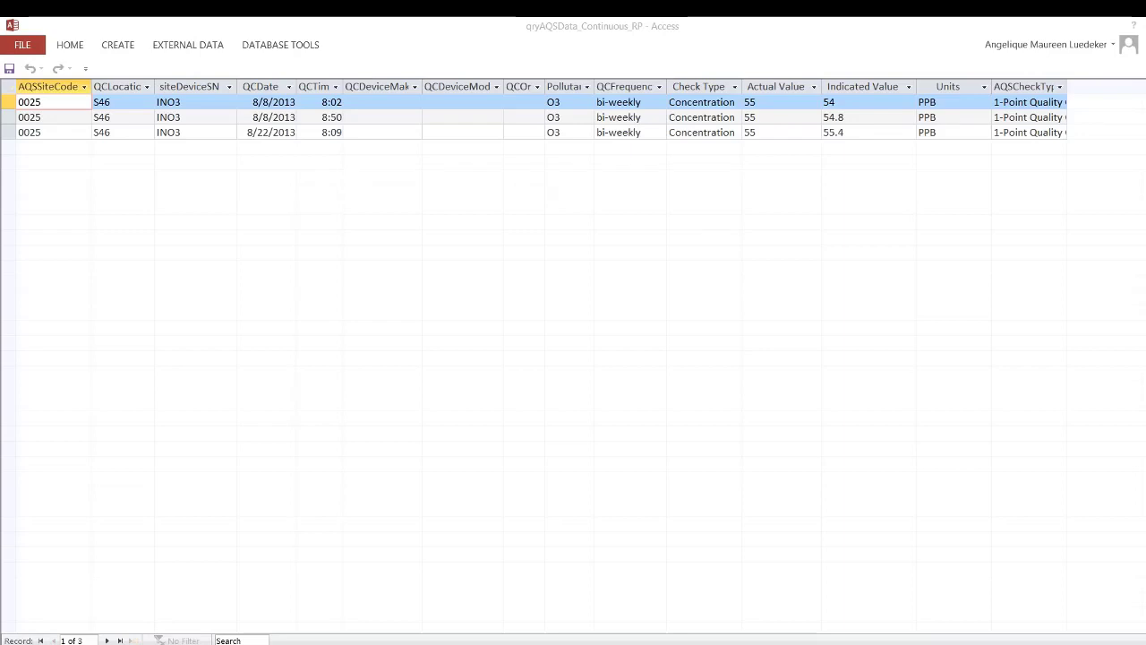
{"action": "key", "text": "alt+Tab"}
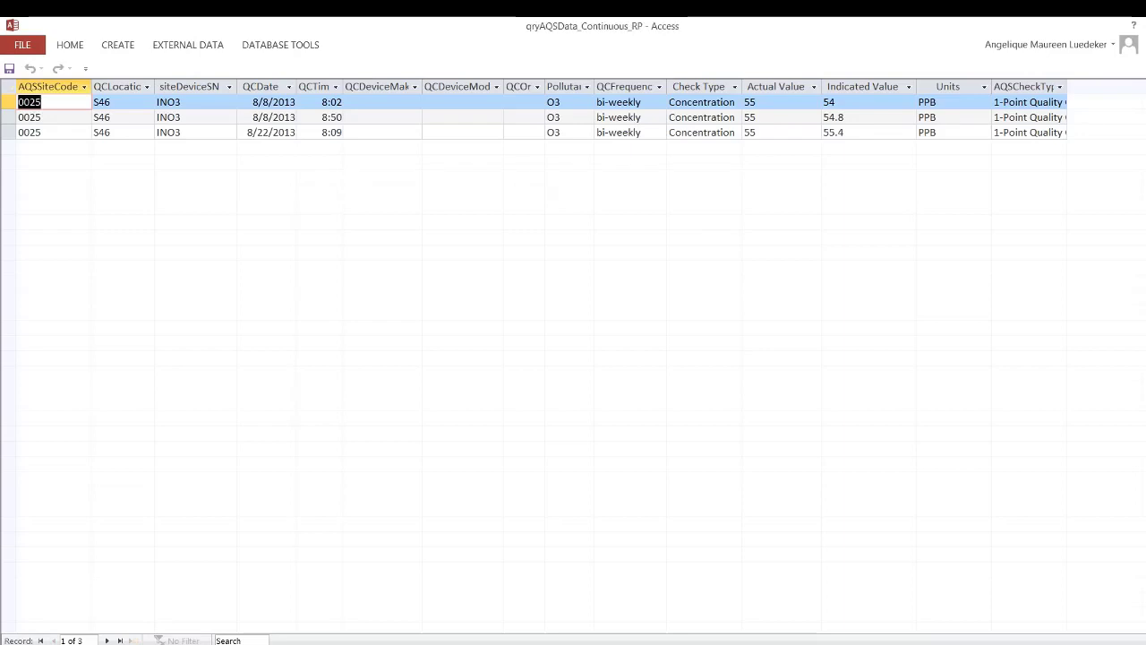
{"action": "key", "text": "ctrl+w"}
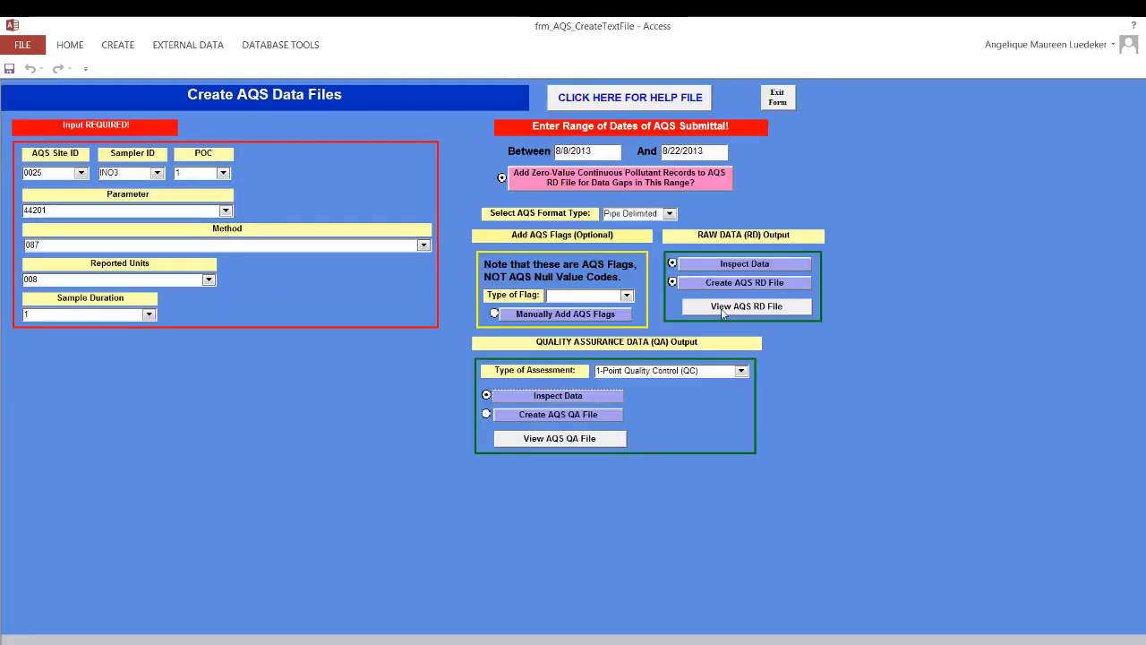
- Create the AQS QA file and save it as AQSQC_Site0025_44201_080813_082213.TXT in the AQSImports folder
{"action": "left_click", "coordinate": [615, 417]}
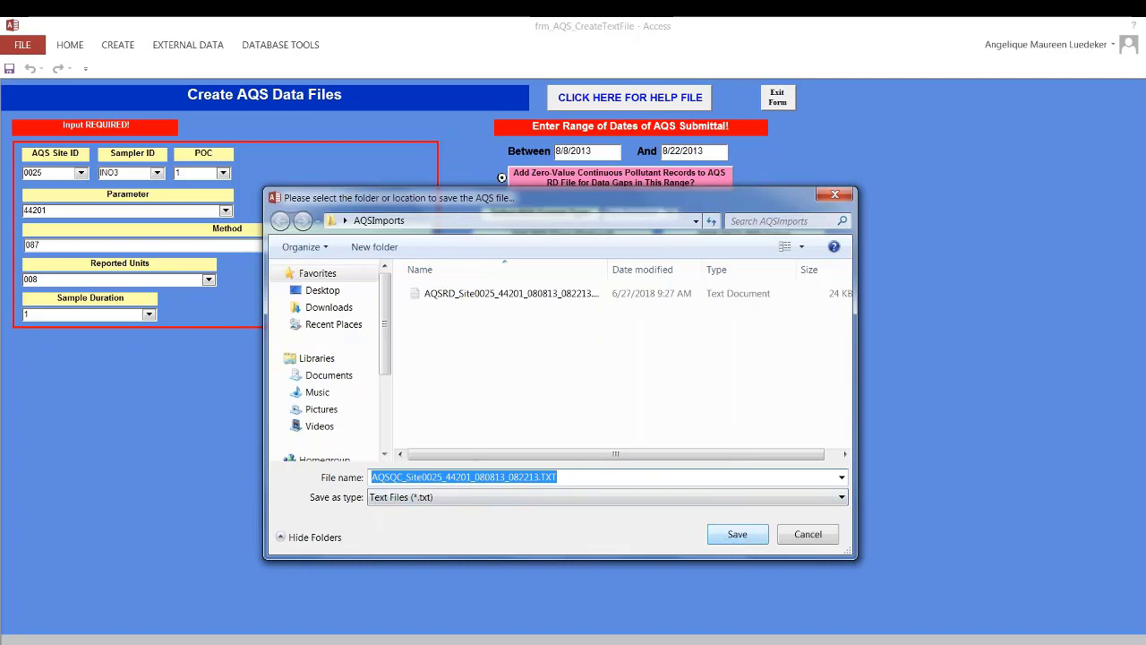
{"action": "left_click", "coordinate": [744, 536]}
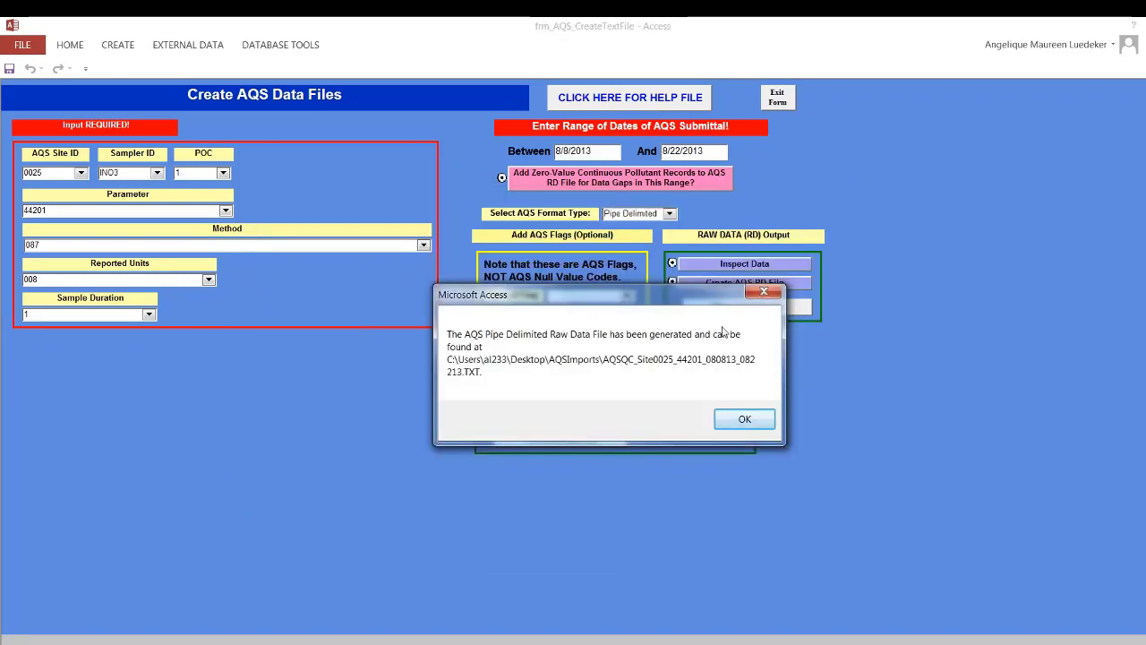
{"action": "left_click", "coordinate": [742, 420]}
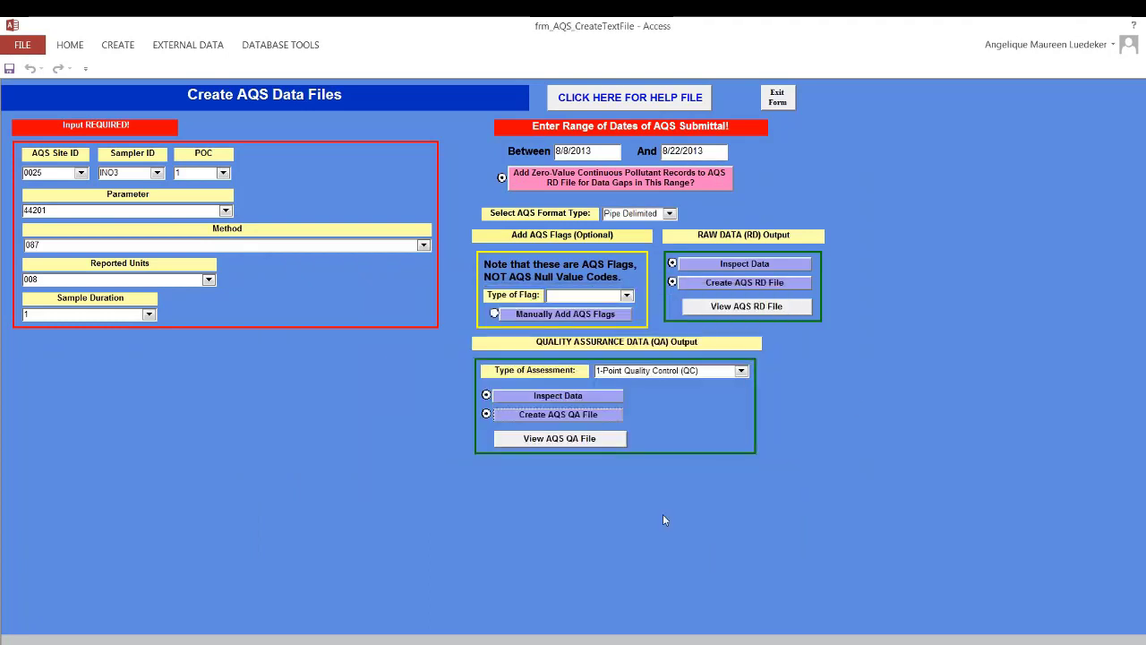
- View the generated AQS QA text file, close it, and check the available assessment types
{"action": "left_click", "coordinate": [609, 444]}
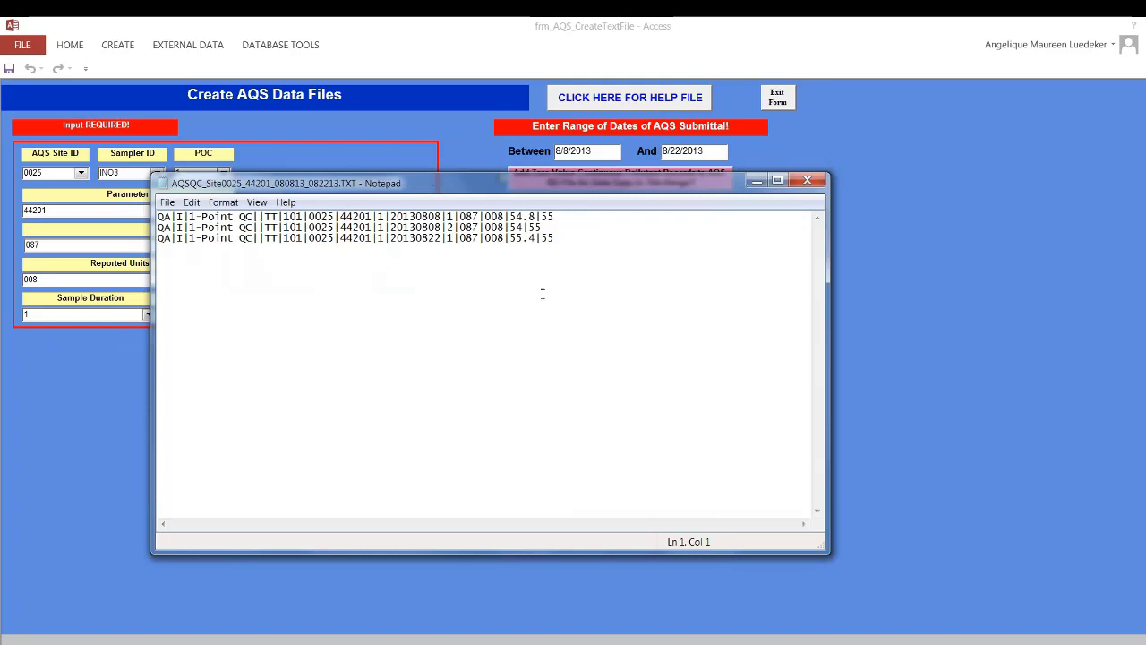
{"action": "left_click", "coordinate": [808, 184]}
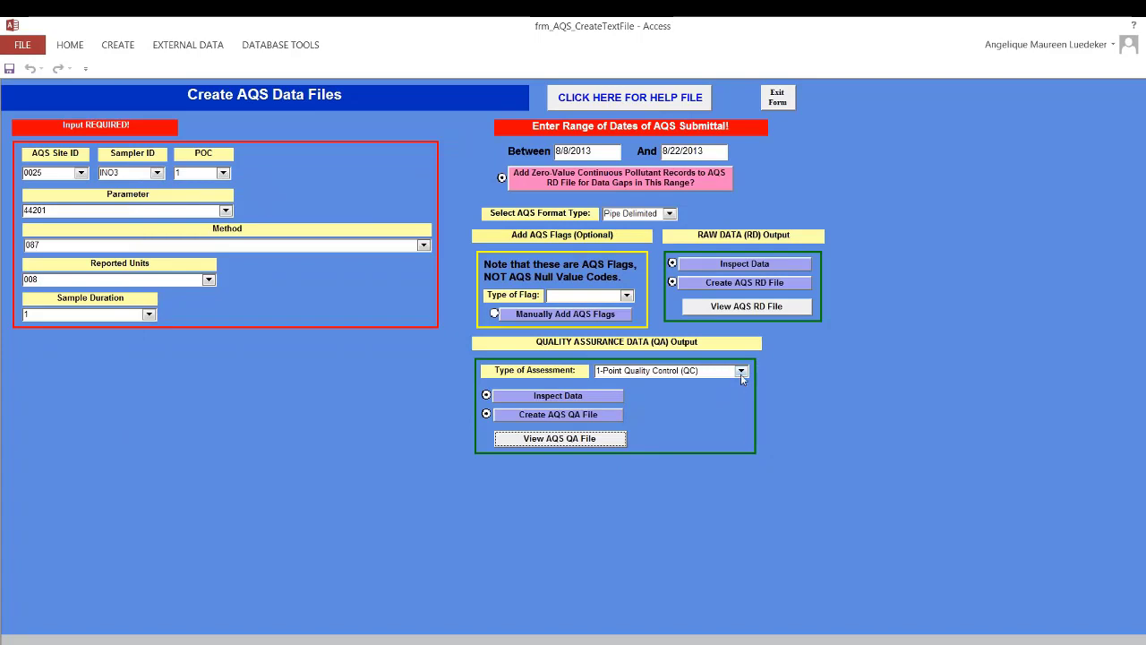
{"action": "left_click", "coordinate": [740, 373]}
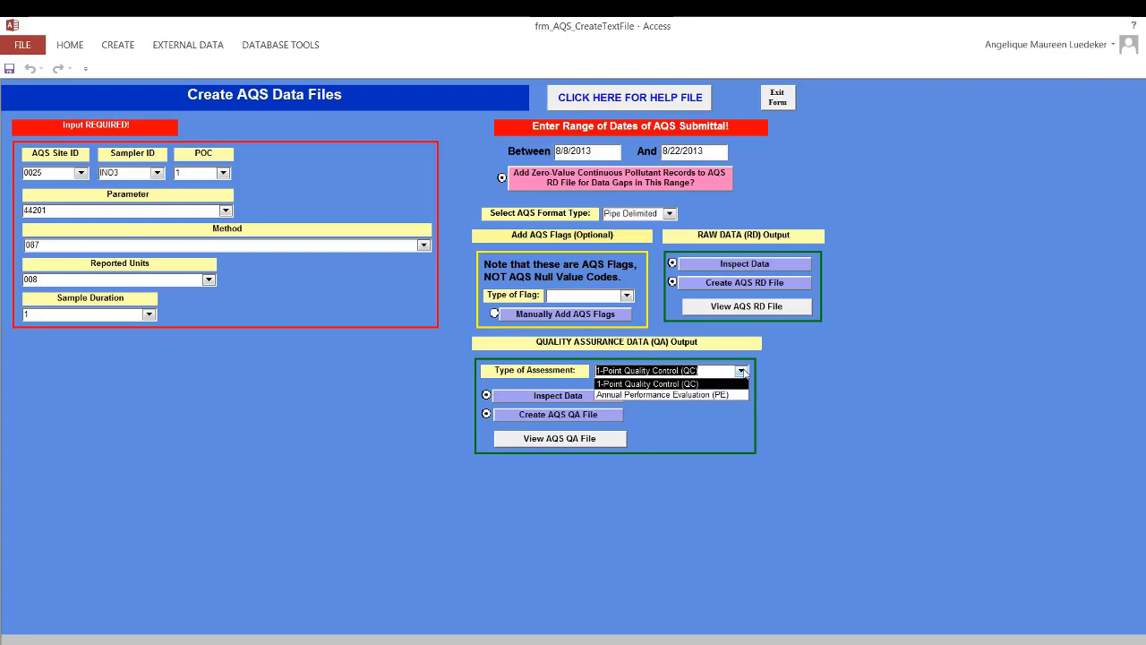
{"action": "left_click", "coordinate": [743, 372]}
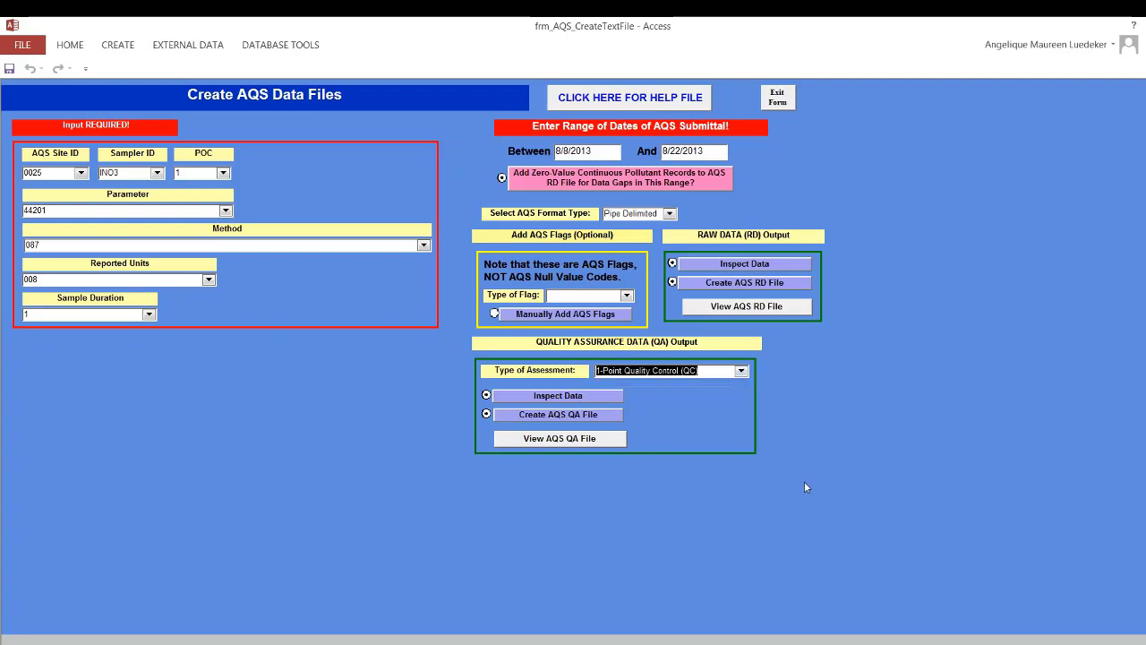